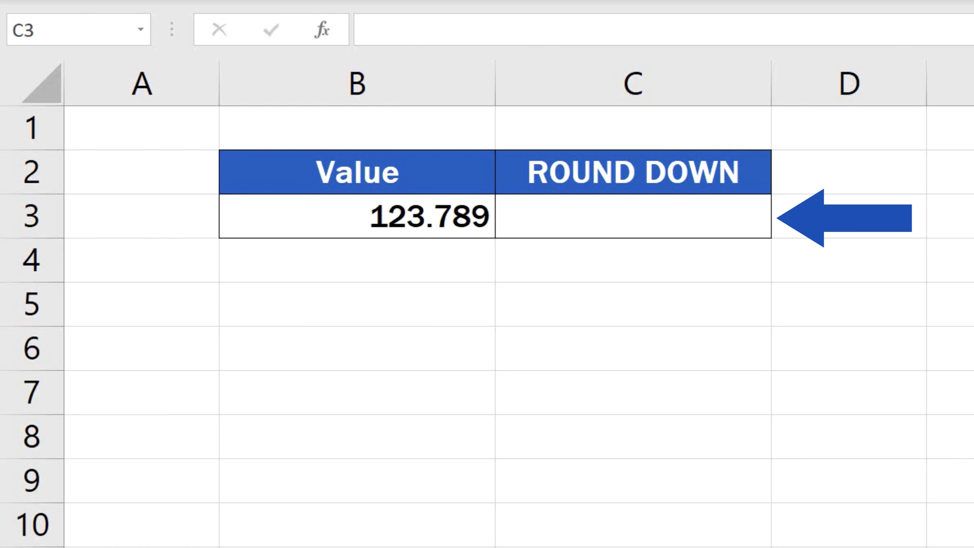
Enter =ROUNDDOWN(B3,1) in C3 so it returns 123.700 from 123.789.
left_click(669, 212)
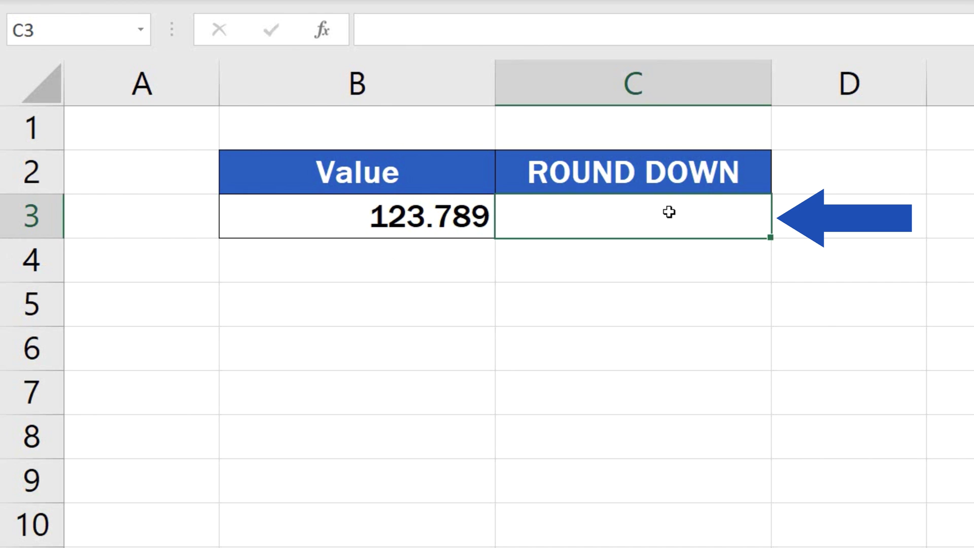
type("=")
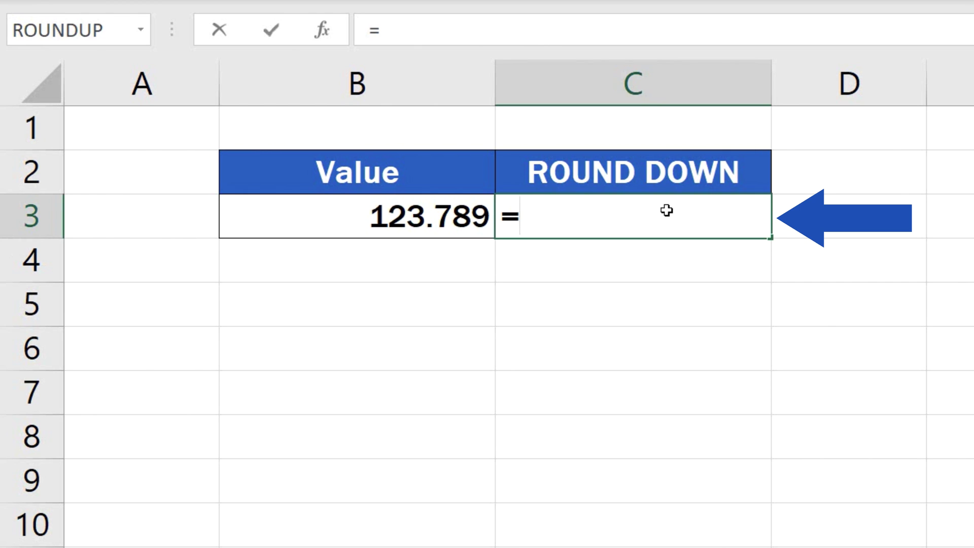
type("round")
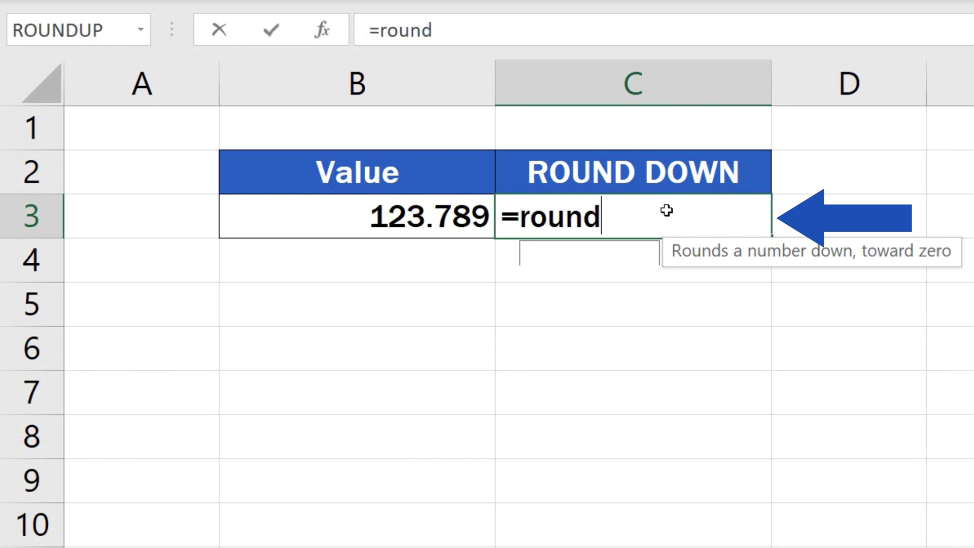
type("down")
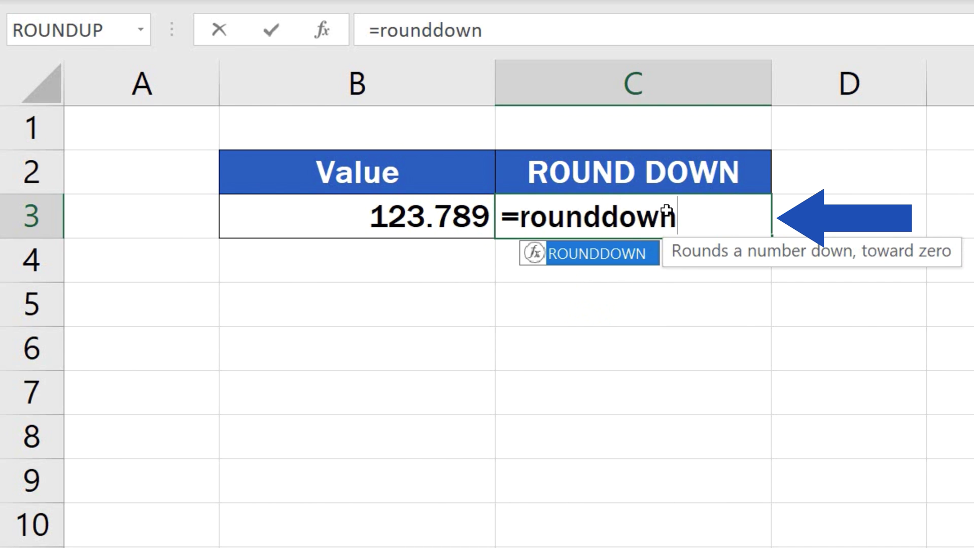
type("(")
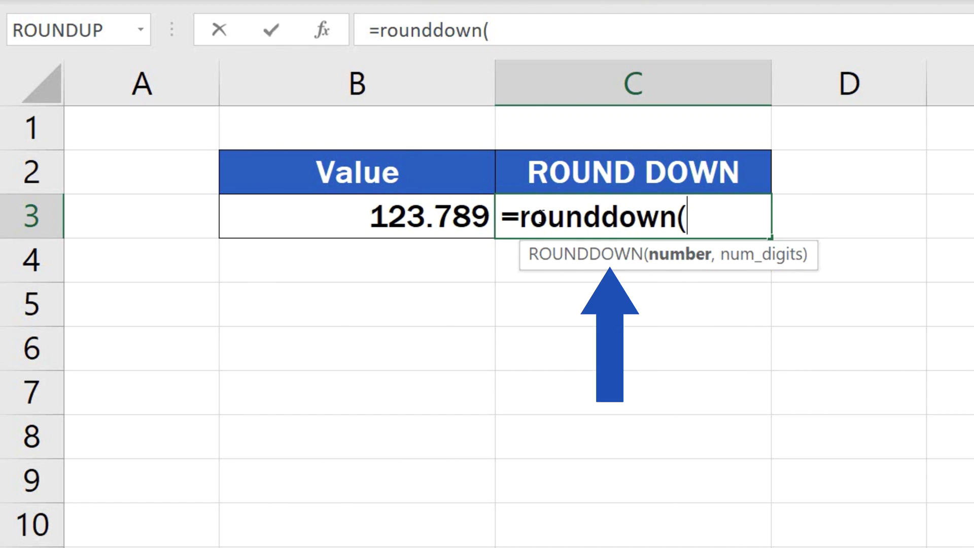
left_click(440, 218)
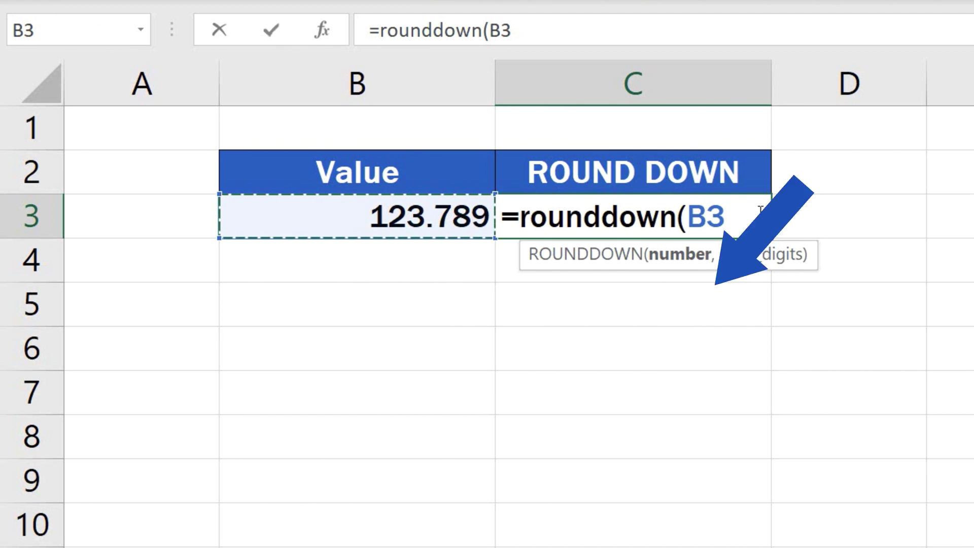
type(",")
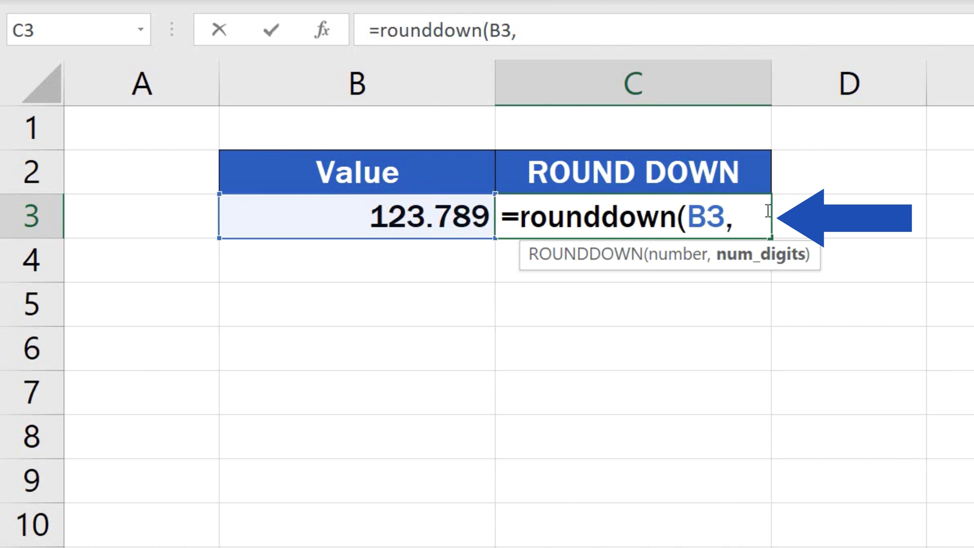
type("1)")
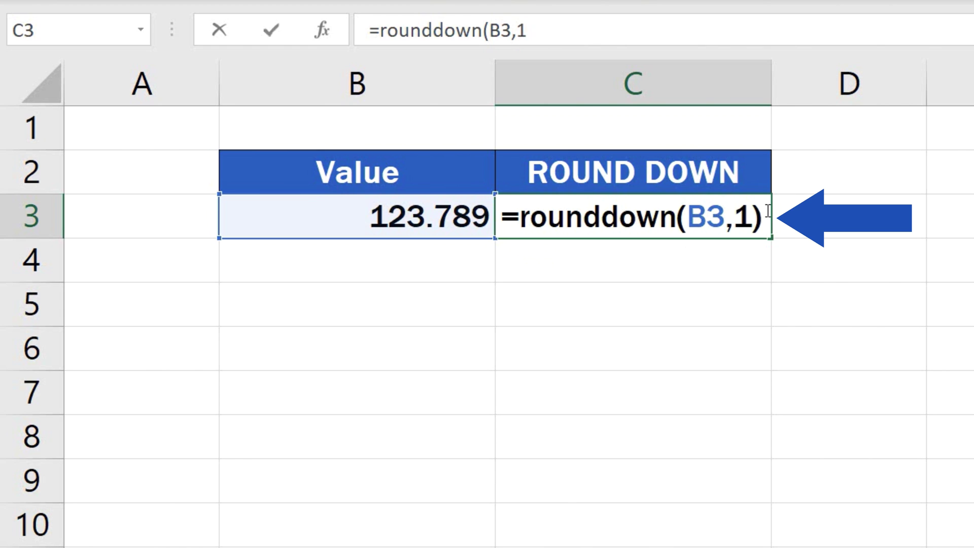
key("Return")
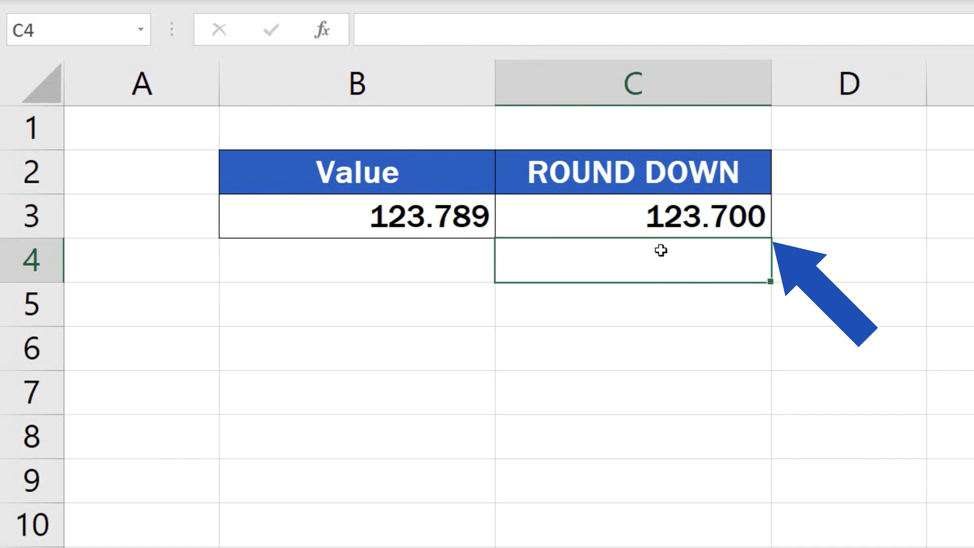
Change the C3 formula's digits argument from 1 to 2, rounding down to two decimals.
double_click(624, 215)
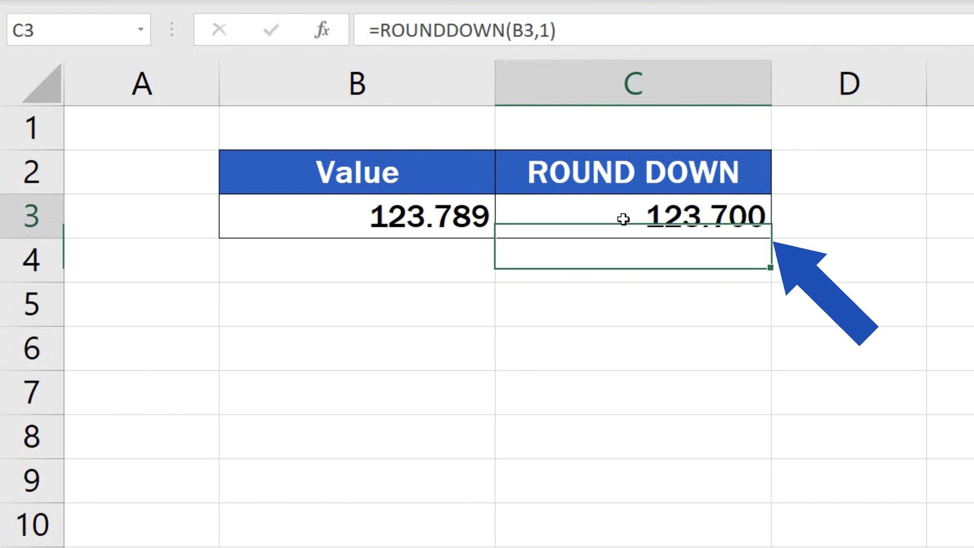
double_click(780, 217)
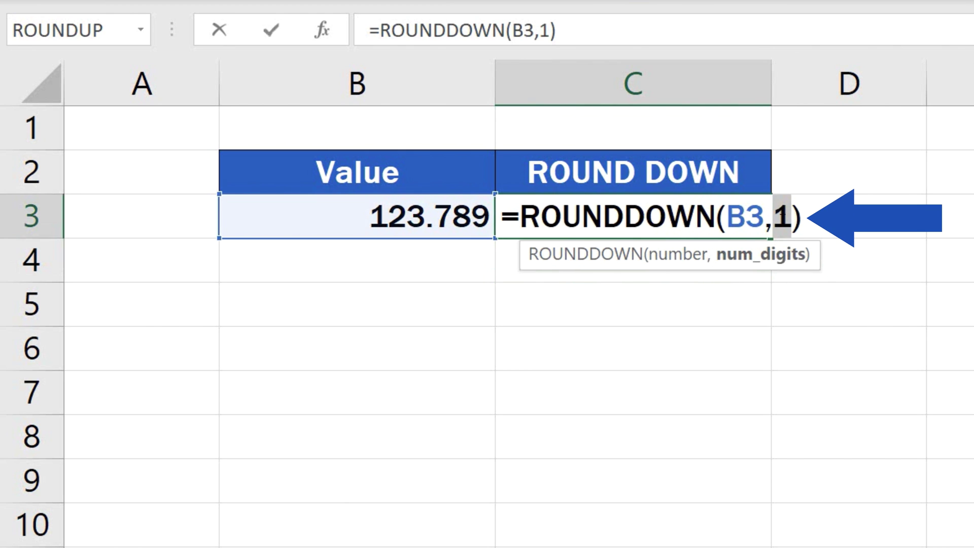
type("2")
key("Return")
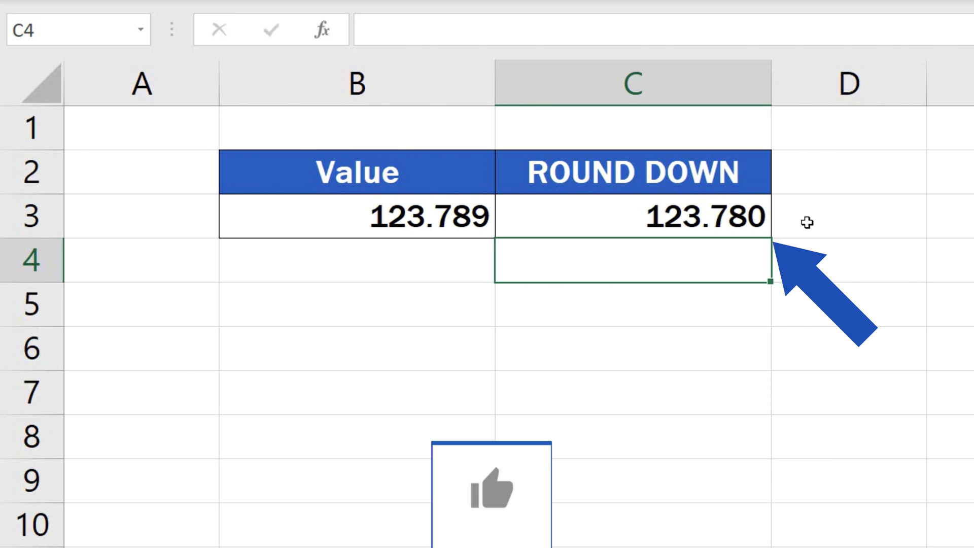
Change the digits argument from 2 to 0 so C3 shows 123.000.
double_click(604, 217)
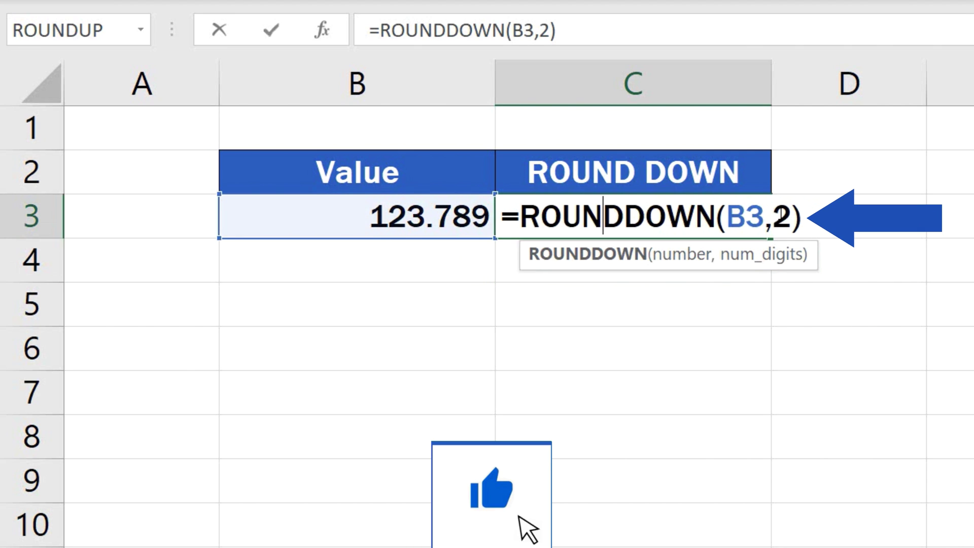
double_click(781, 217)
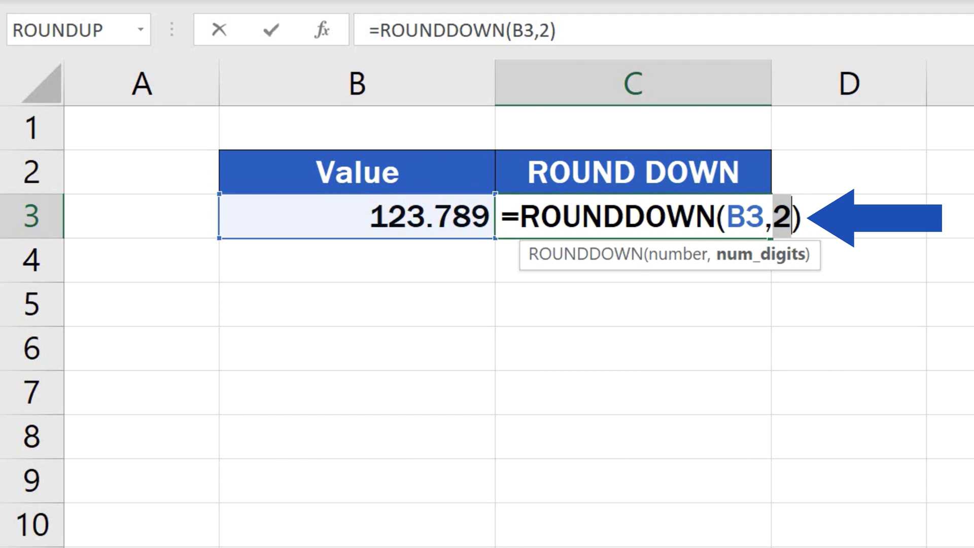
type("0")
key("Return")
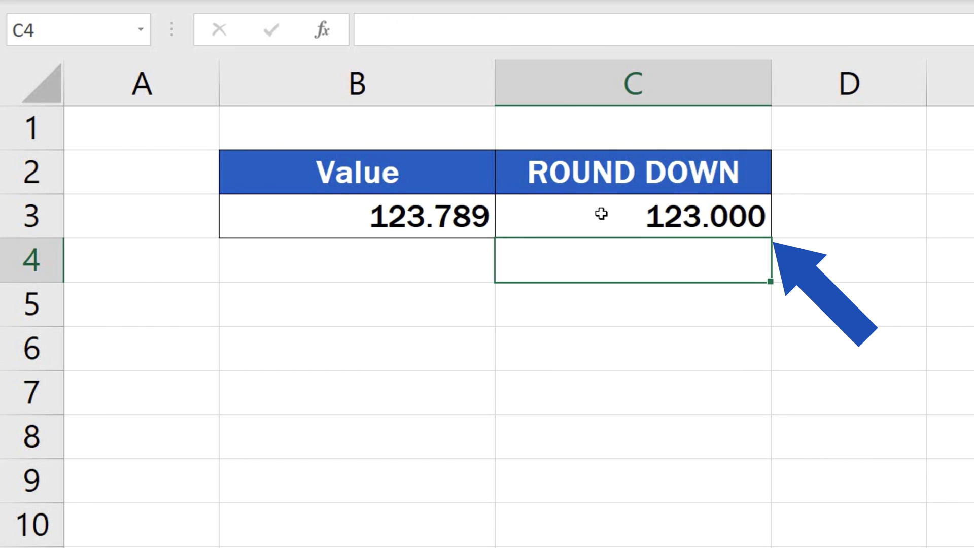
Change the C3 formula's digits argument from 0 to -1, rounding down to tens.
double_click(602, 214)
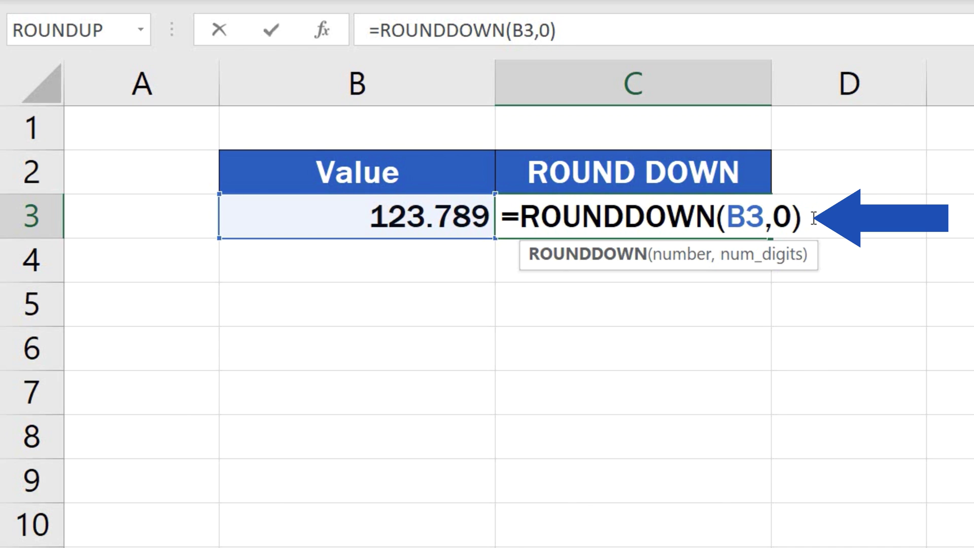
double_click(791, 217)
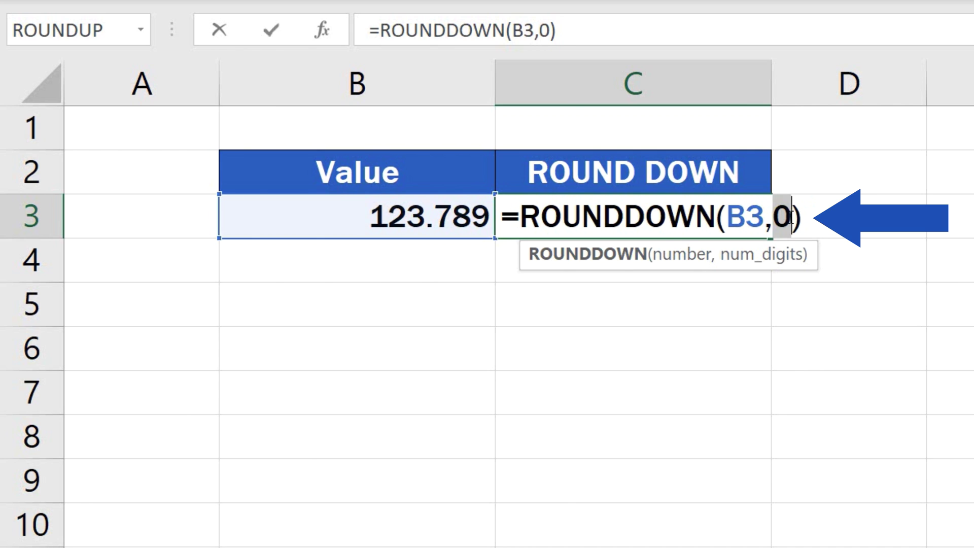
type("-")
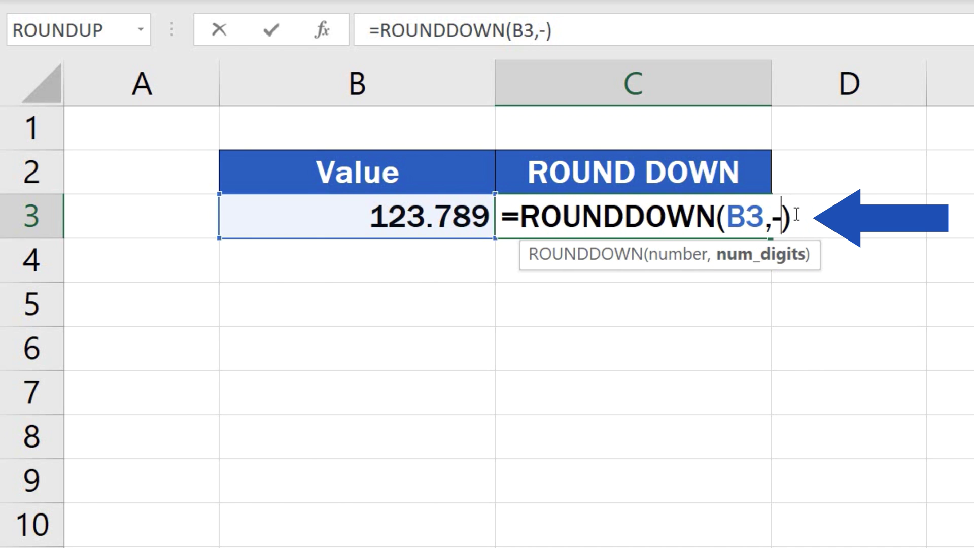
type("1")
key("Return")
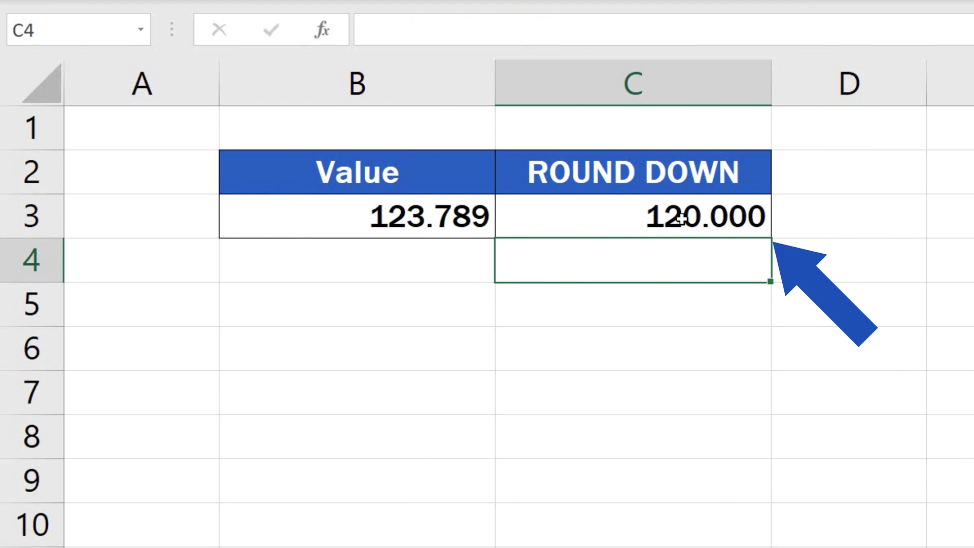
Change the digits argument from -1 to -2 so C3 shows 100.000.
double_click(604, 218)
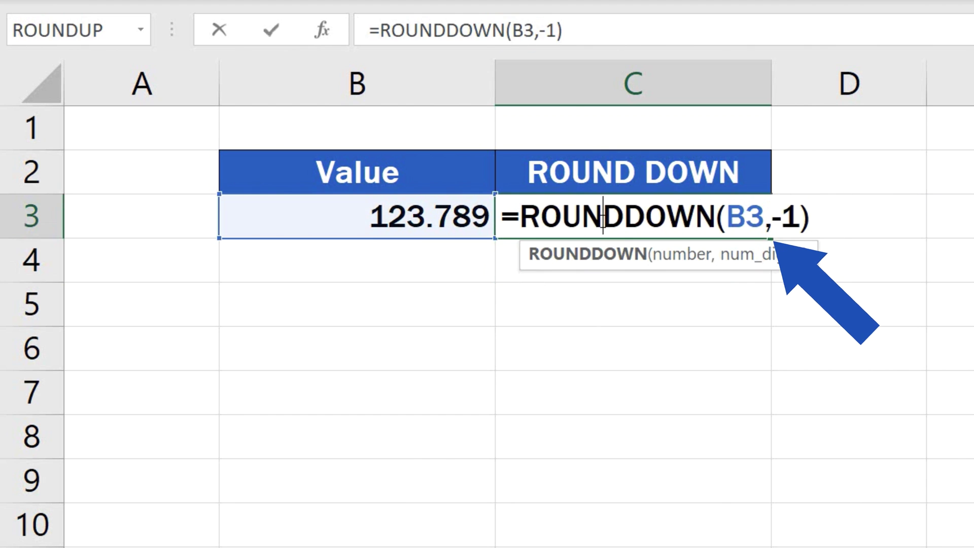
double_click(791, 219)
type("2")
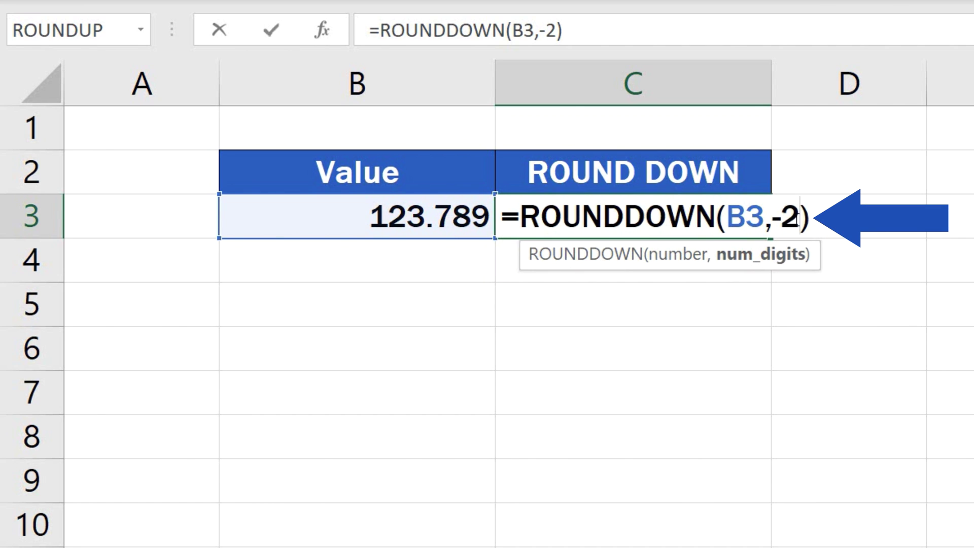
key("Return")
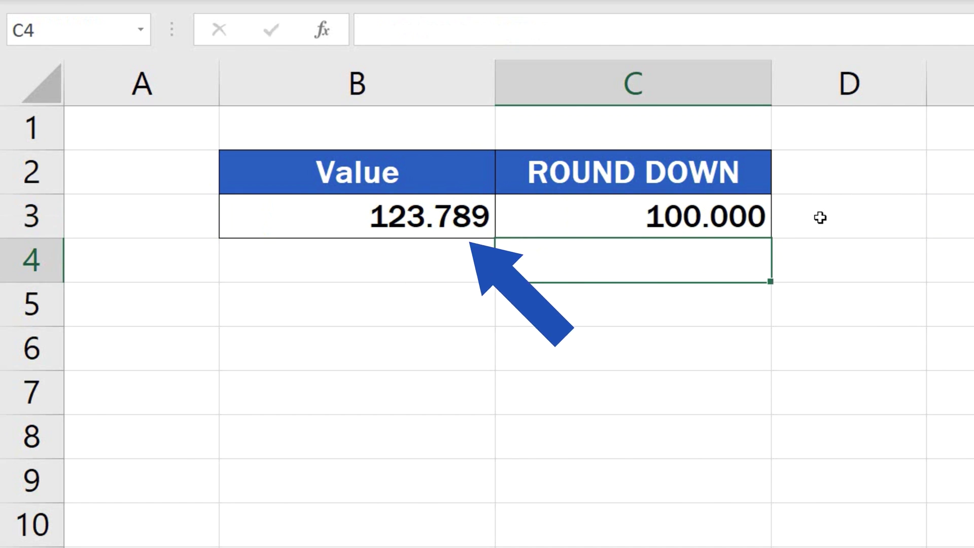